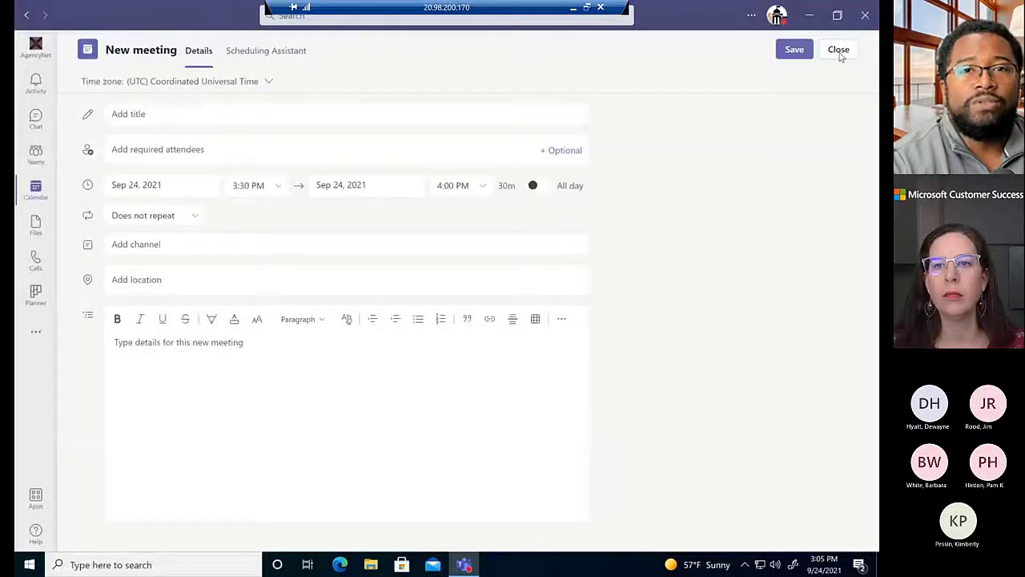
- Discard the blank new meeting form to get back to the September 2021 work-week calendar
{"action": "left_click", "coordinate": [840, 53]}
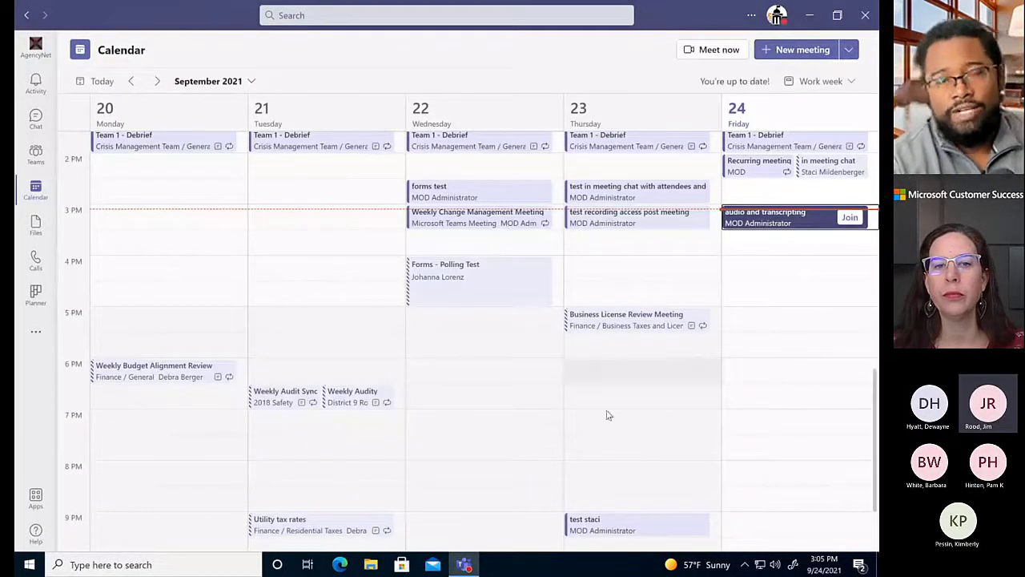
{"action": "left_click", "coordinate": [462, 290]}
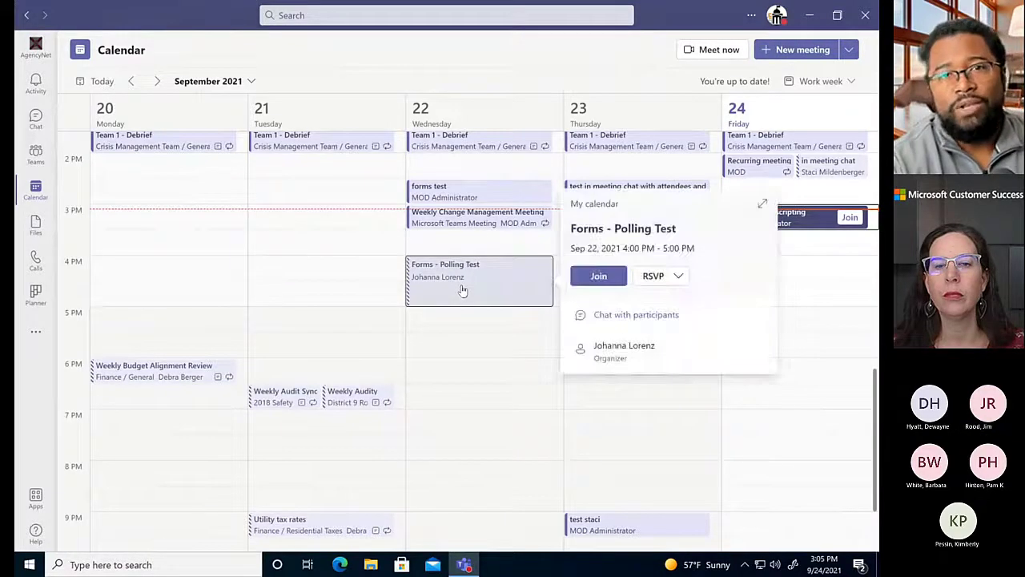
{"action": "left_click", "coordinate": [599, 276]}
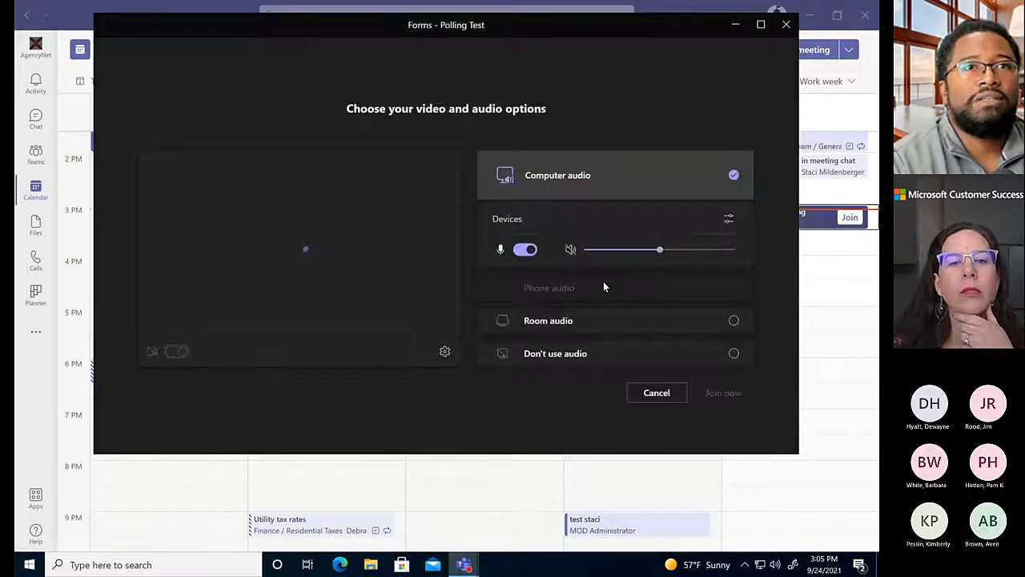
{"action": "left_click", "coordinate": [728, 394]}
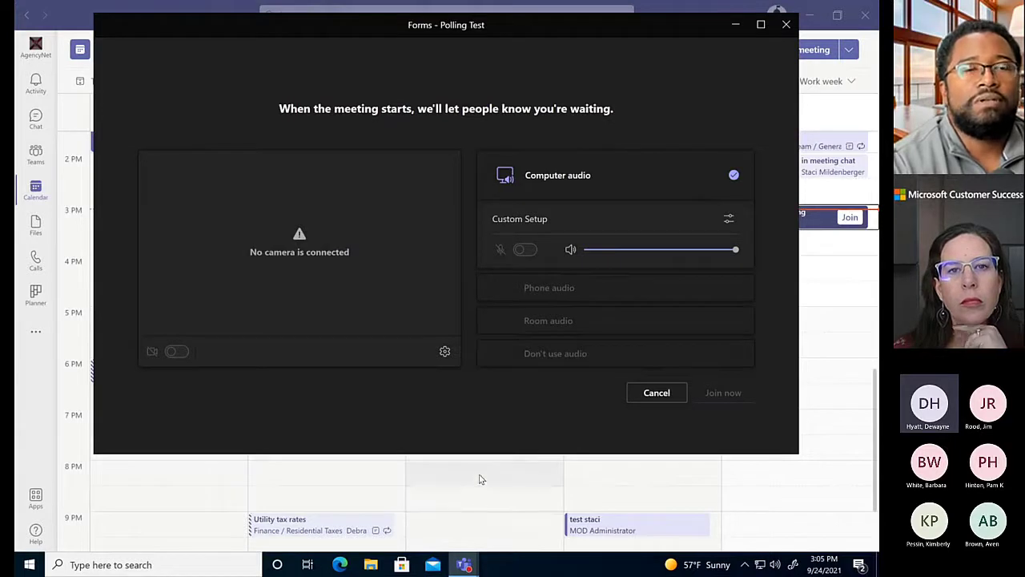
{"action": "left_click", "coordinate": [657, 394]}
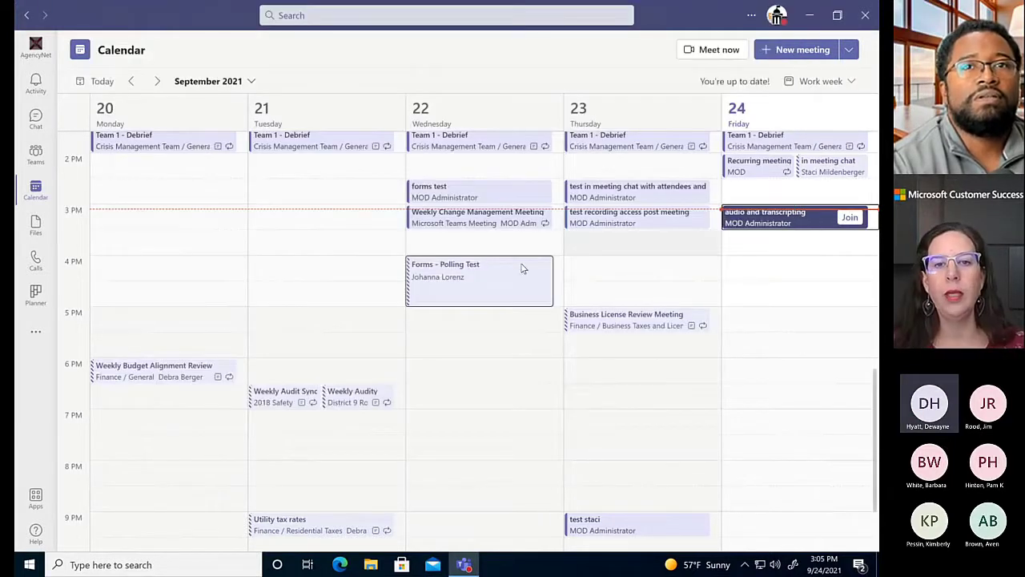
- Schedule 'form responses needed' for Sep 24, 3:30–4:00 PM with one suggested attendee, and send it
{"action": "left_click", "coordinate": [804, 51]}
{"action": "type", "text": "form responses needed"}
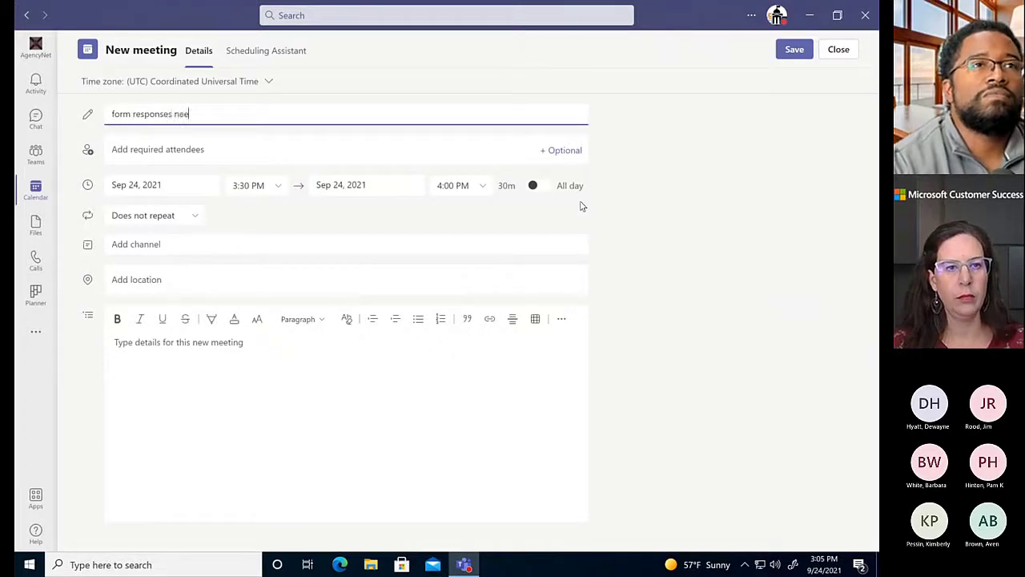
{"action": "left_click", "coordinate": [278, 150]}
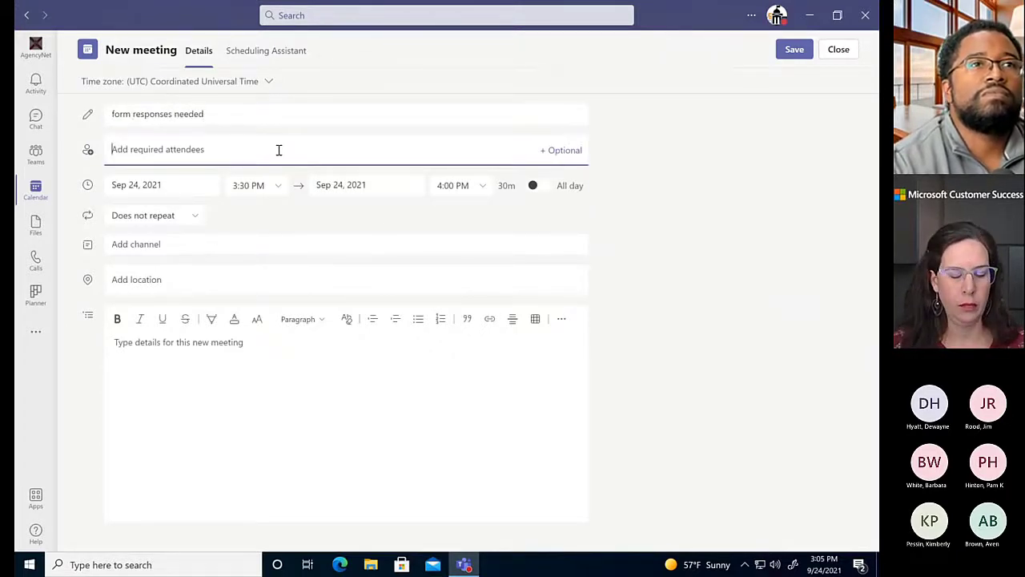
{"action": "type", "text": "joh"}
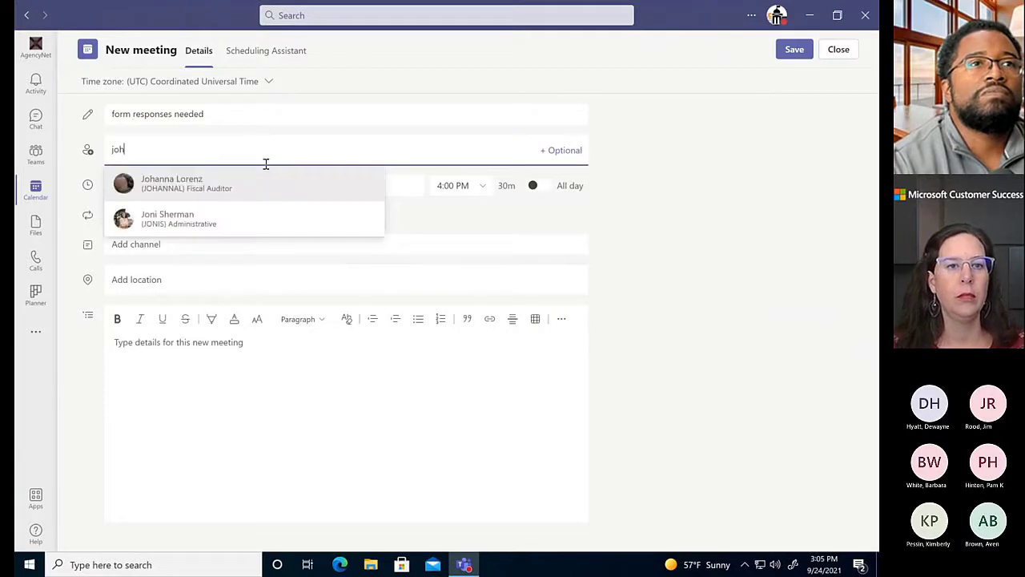
{"action": "left_click", "coordinate": [249, 186]}
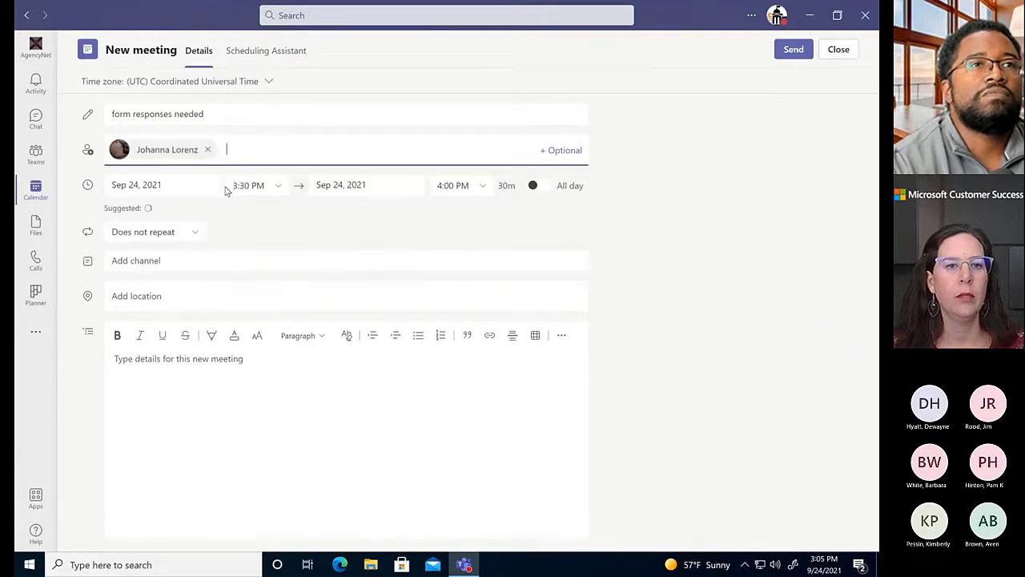
{"action": "left_click", "coordinate": [794, 52]}
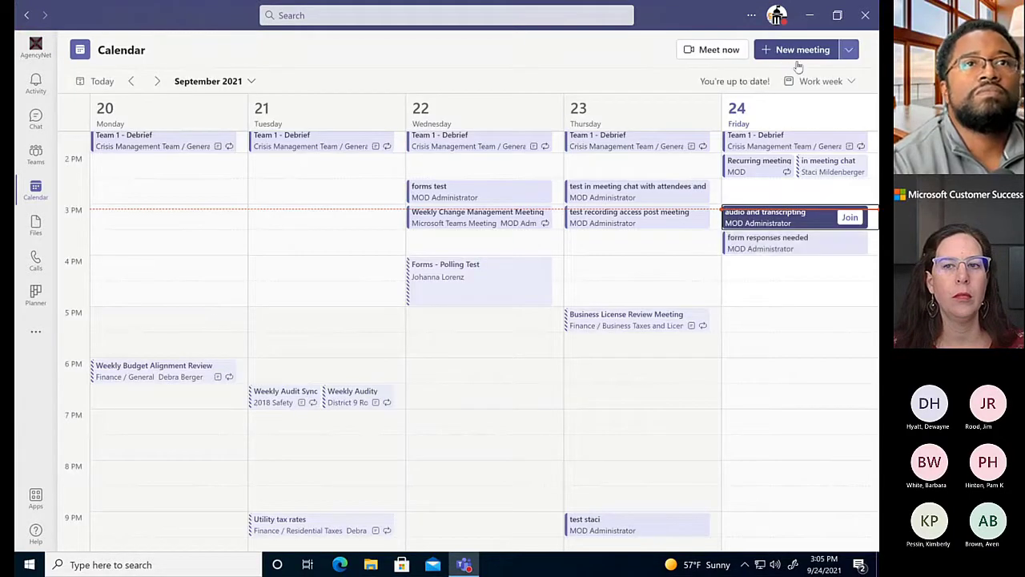
- Join the 'form responses needed' meeting now and dismiss the missing-microphone notice
{"action": "left_click", "coordinate": [784, 242]}
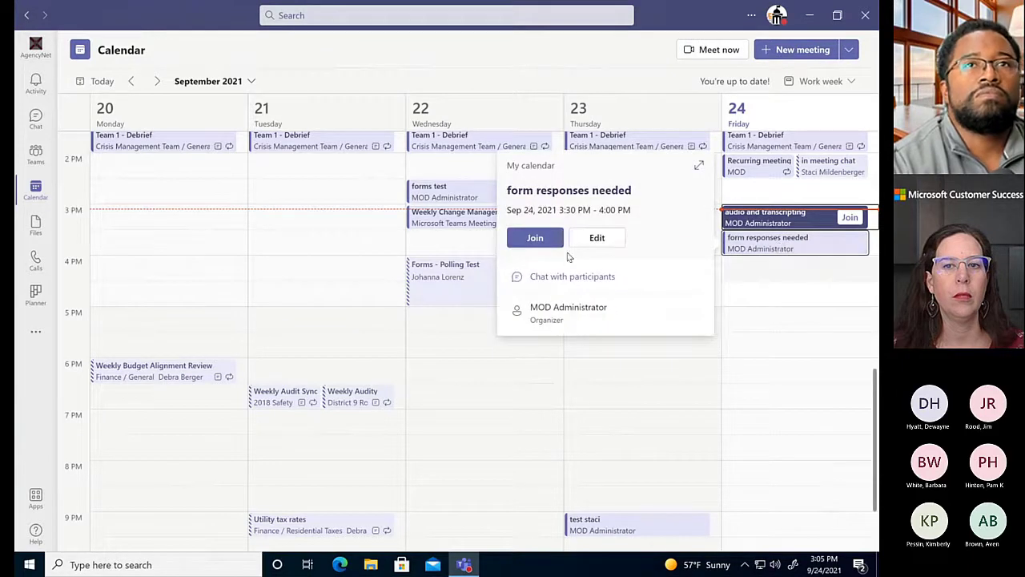
{"action": "left_click", "coordinate": [534, 239]}
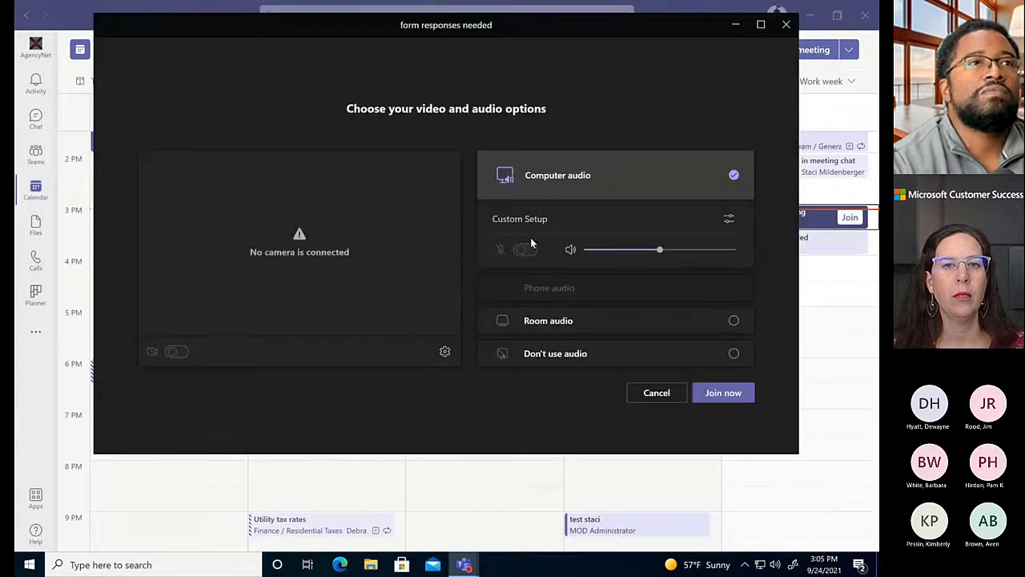
{"action": "left_click", "coordinate": [721, 394]}
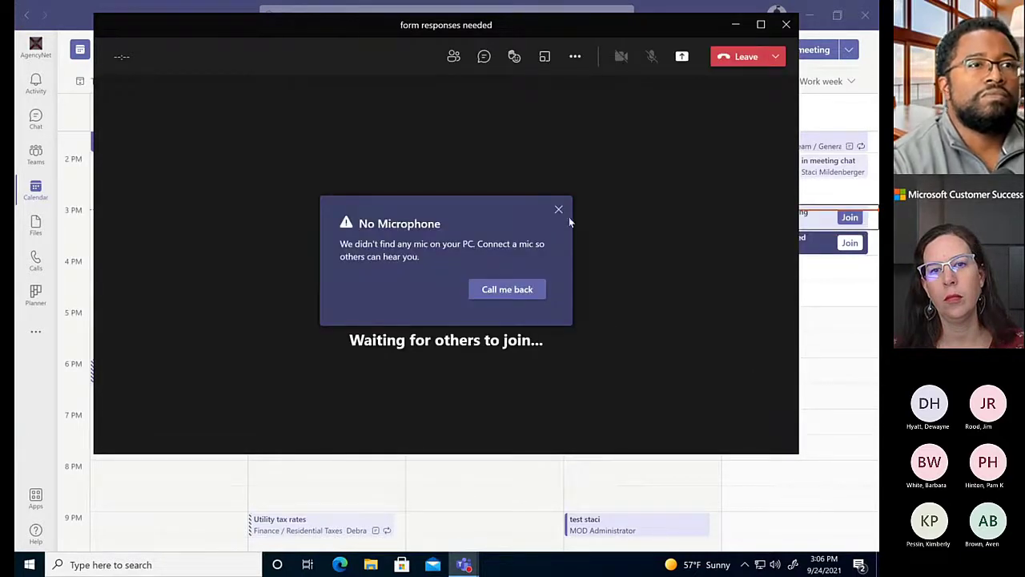
{"action": "left_click", "coordinate": [558, 210]}
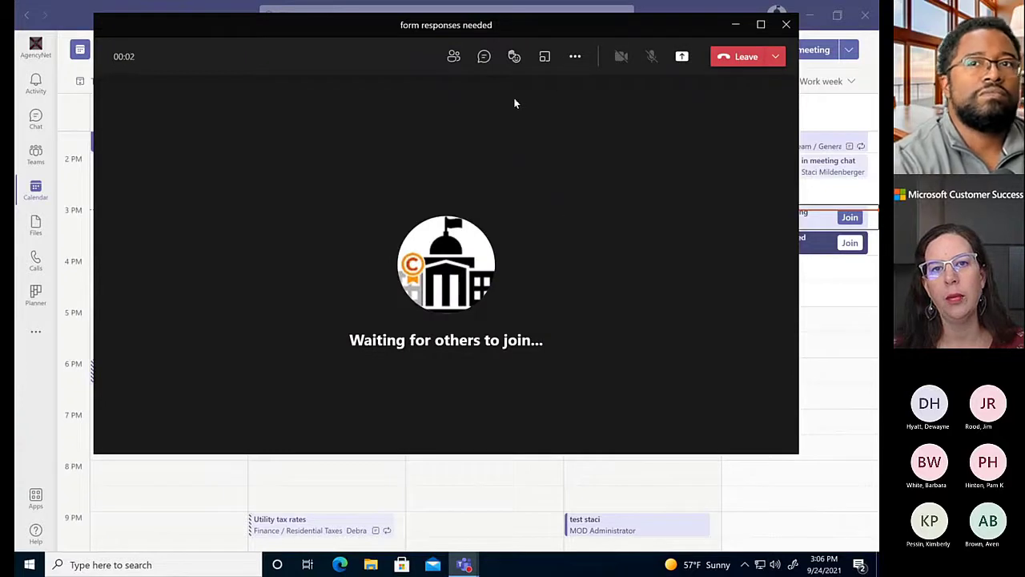
- In the meeting chat, start a new Forms poll from the messaging extensions
{"action": "left_click", "coordinate": [482, 58]}
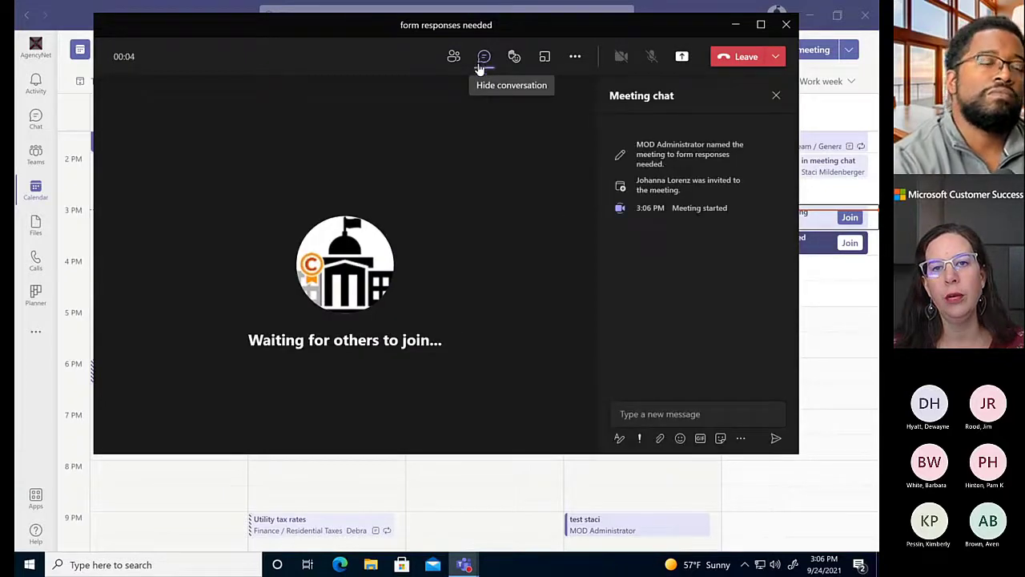
{"action": "left_click", "coordinate": [741, 439]}
{"action": "left_click", "coordinate": [697, 412]}
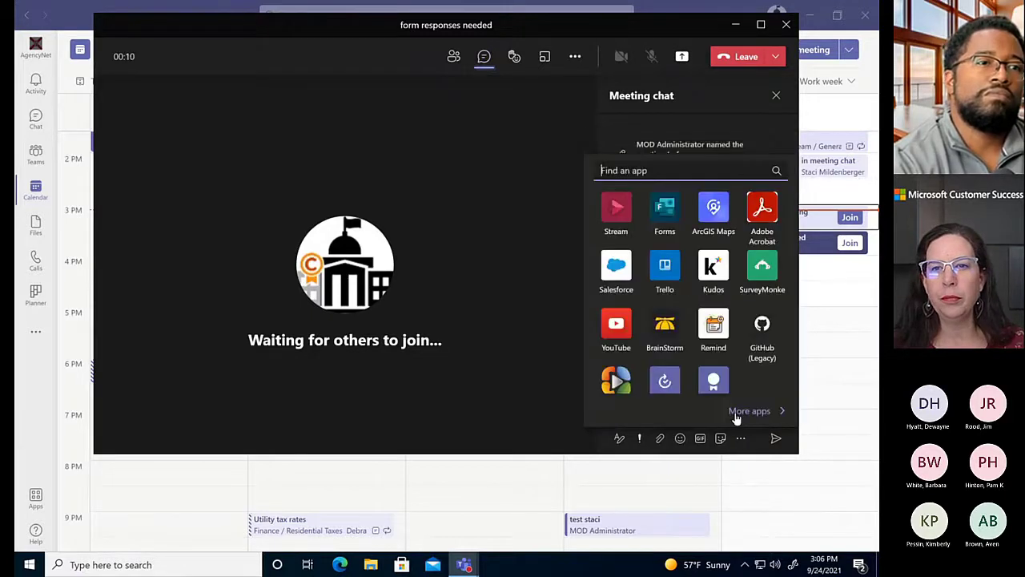
{"action": "left_click", "coordinate": [671, 212]}
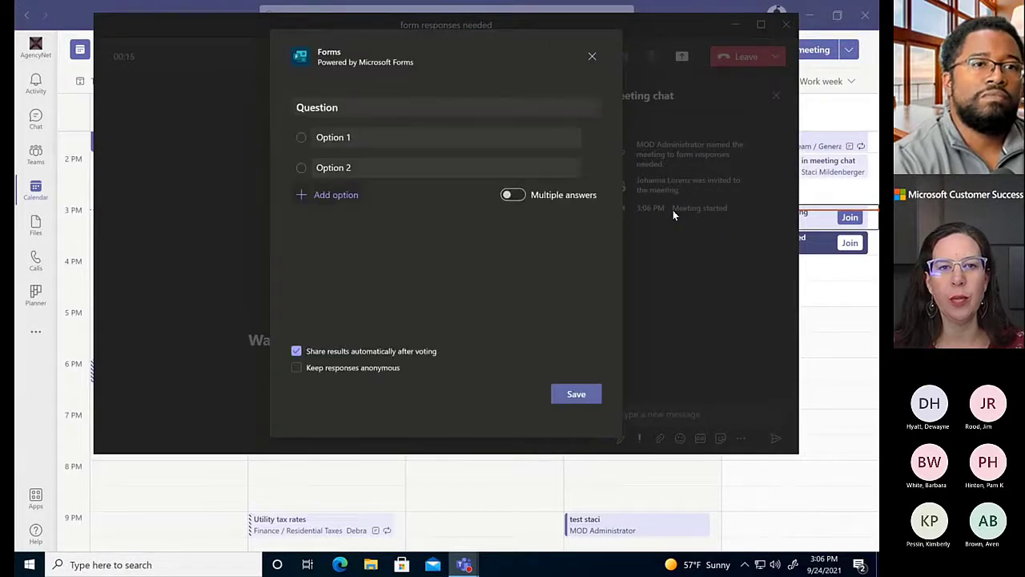
- Replace the poll's default question with "What's your fav color?"
{"action": "left_click", "coordinate": [384, 113]}
{"action": "left_click_drag", "start_coordinate": [380, 109], "coordinate": [321, 109]}
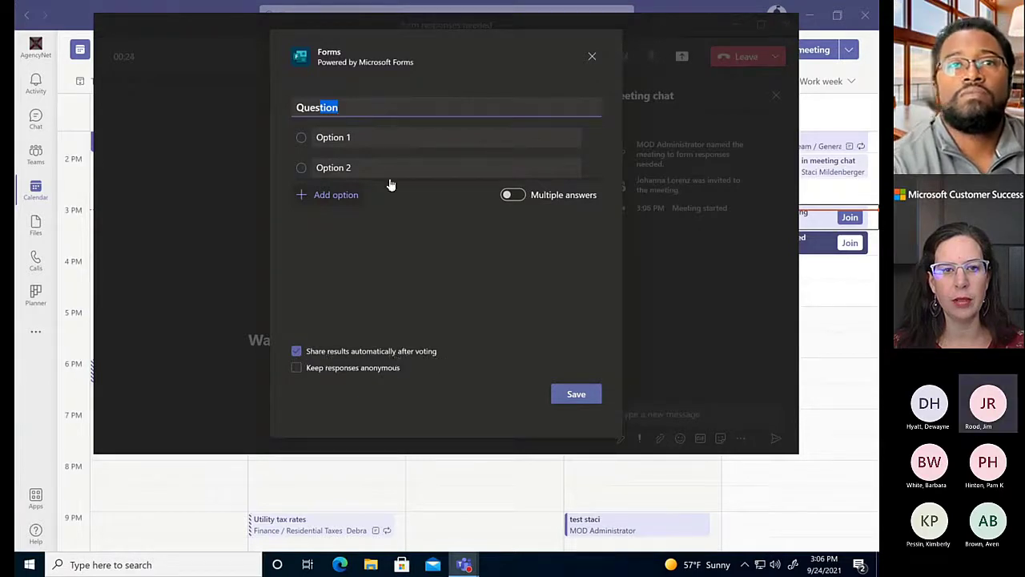
{"action": "left_click", "coordinate": [361, 107]}
{"action": "double_click", "coordinate": [361, 108]}
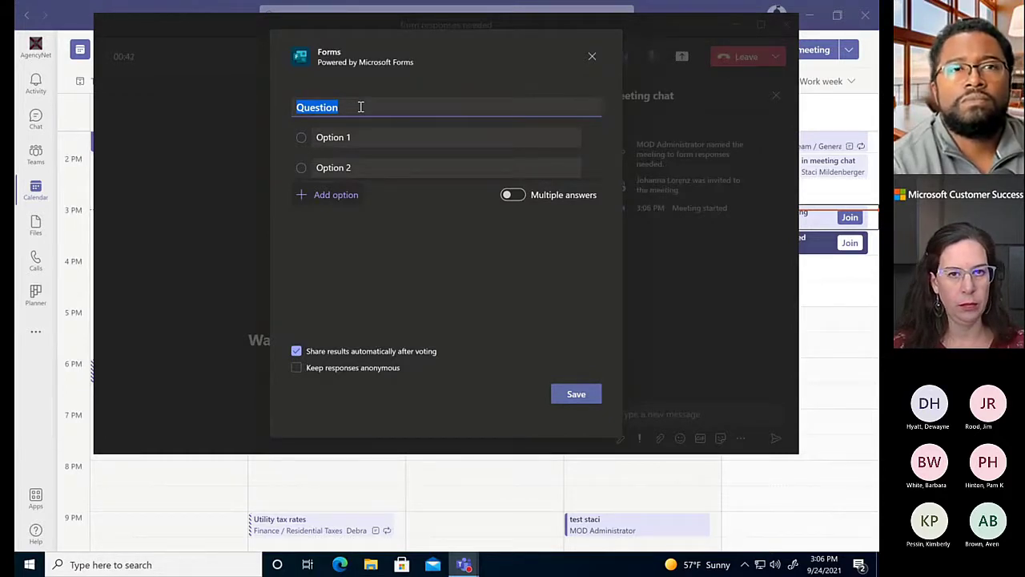
{"action": "type", "text": "W"}
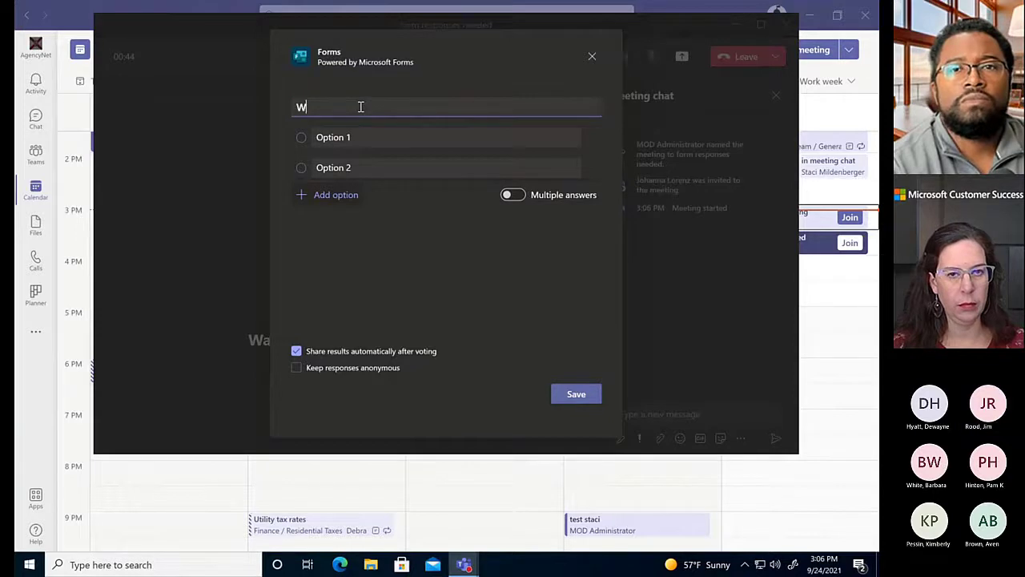
{"action": "type", "text": "hat's your fa"}
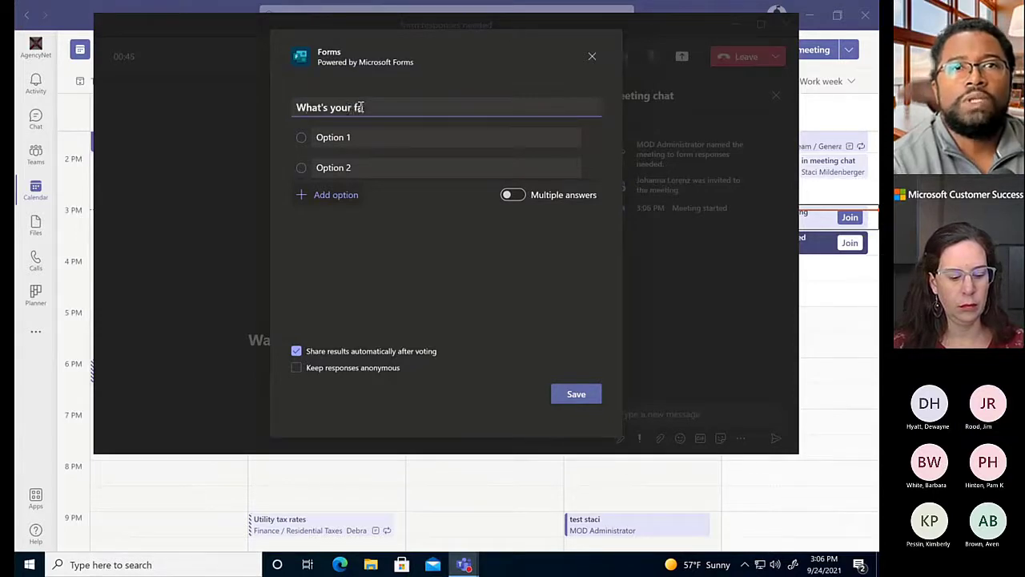
{"action": "type", "text": "v color?"}
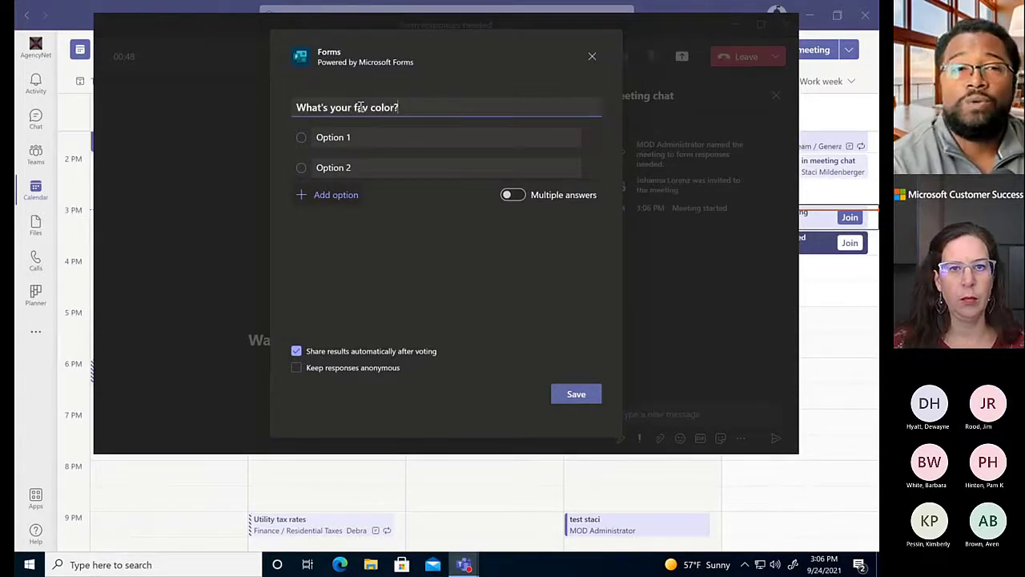
- Set the options to Red and Blue, keep responses anonymous, and save the poll
{"action": "left_click", "coordinate": [359, 139]}
{"action": "left_click", "coordinate": [359, 139]}
{"action": "left_click", "coordinate": [359, 138]}
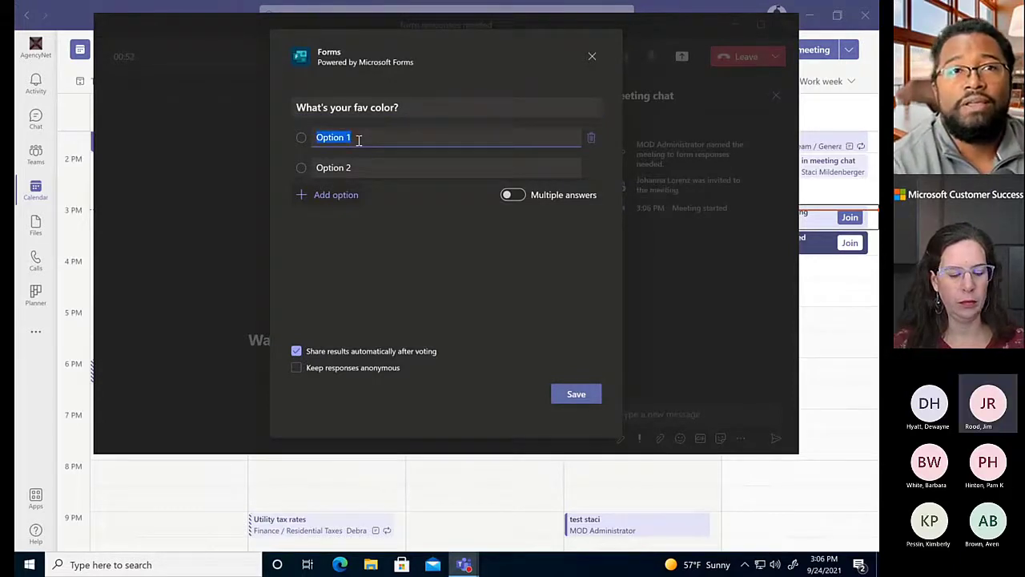
{"action": "type", "text": "Red"}
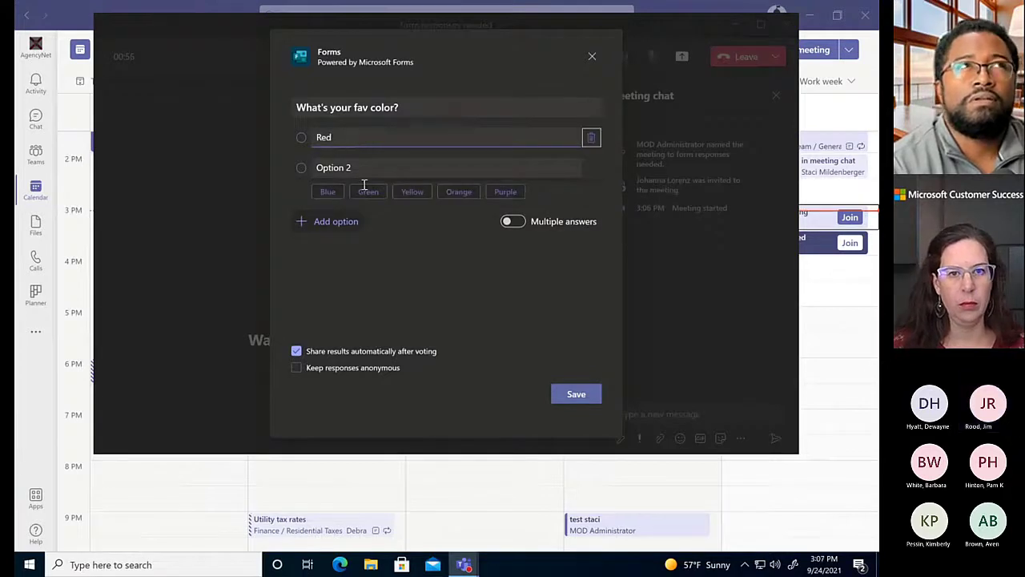
{"action": "left_click", "coordinate": [327, 193]}
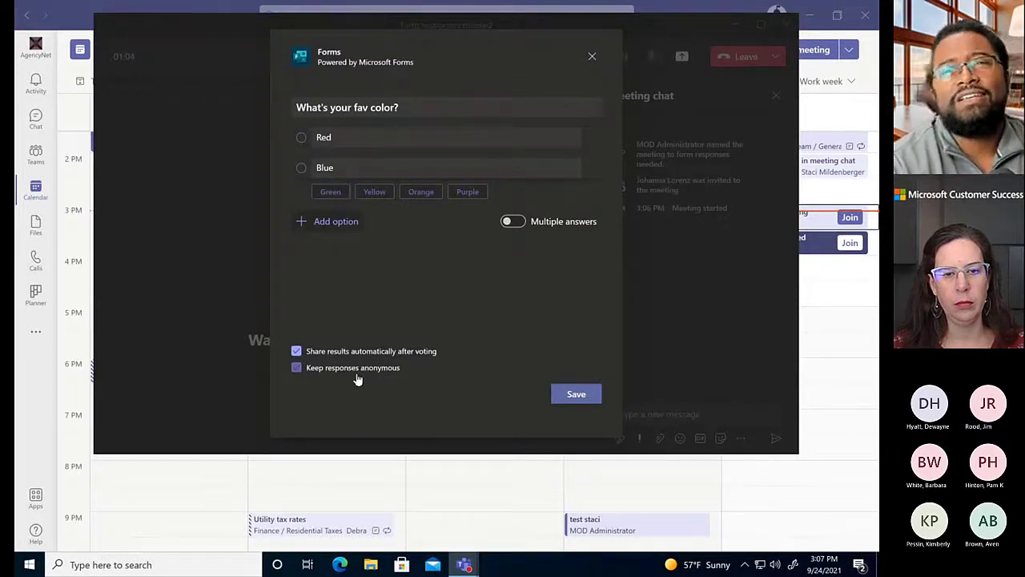
{"action": "left_click", "coordinate": [298, 370]}
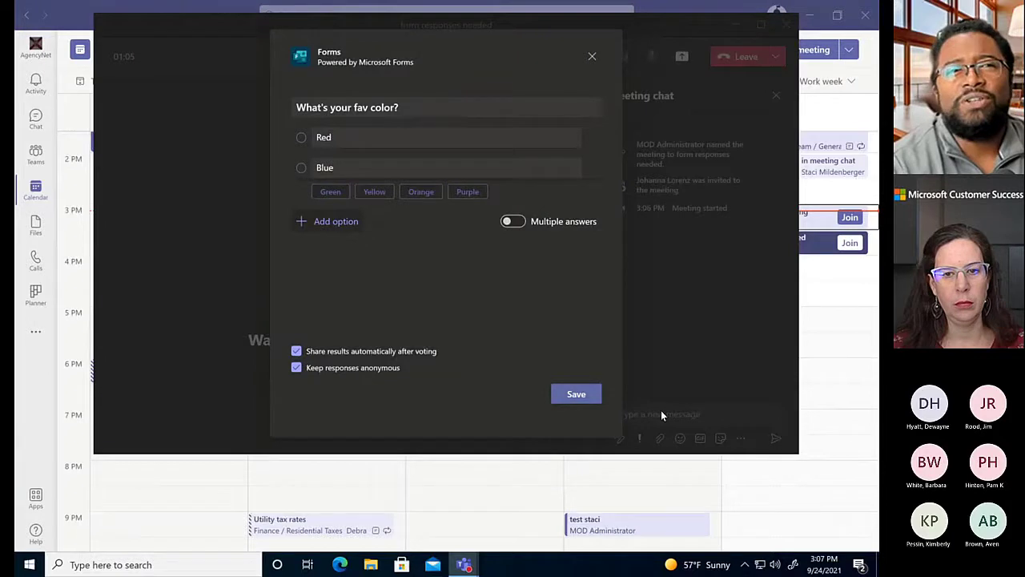
{"action": "left_click", "coordinate": [573, 394]}
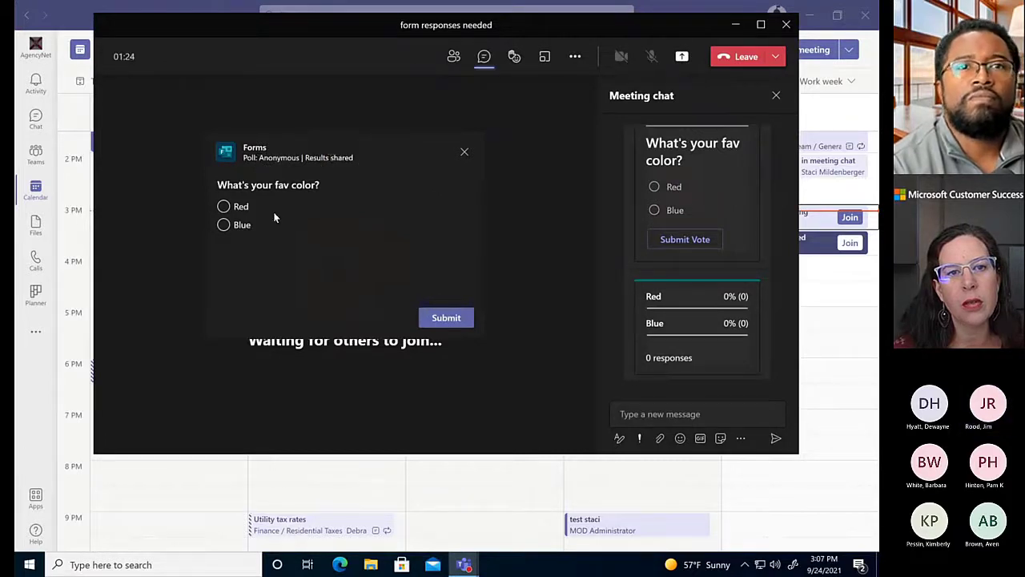
- Vote Red in the live poll and close the results showing Red at 100%
{"action": "left_click", "coordinate": [226, 206]}
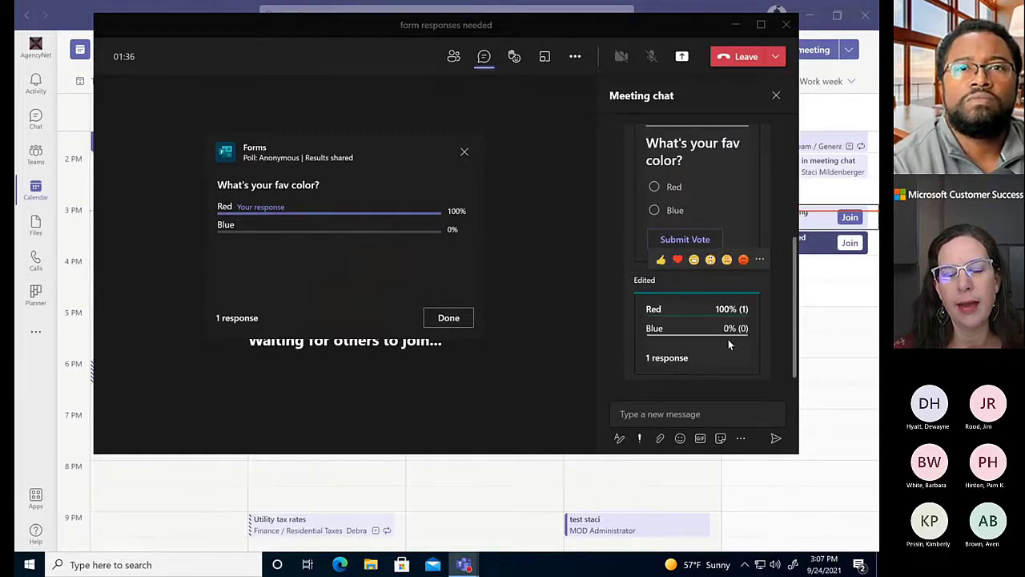
{"action": "left_click", "coordinate": [464, 322]}
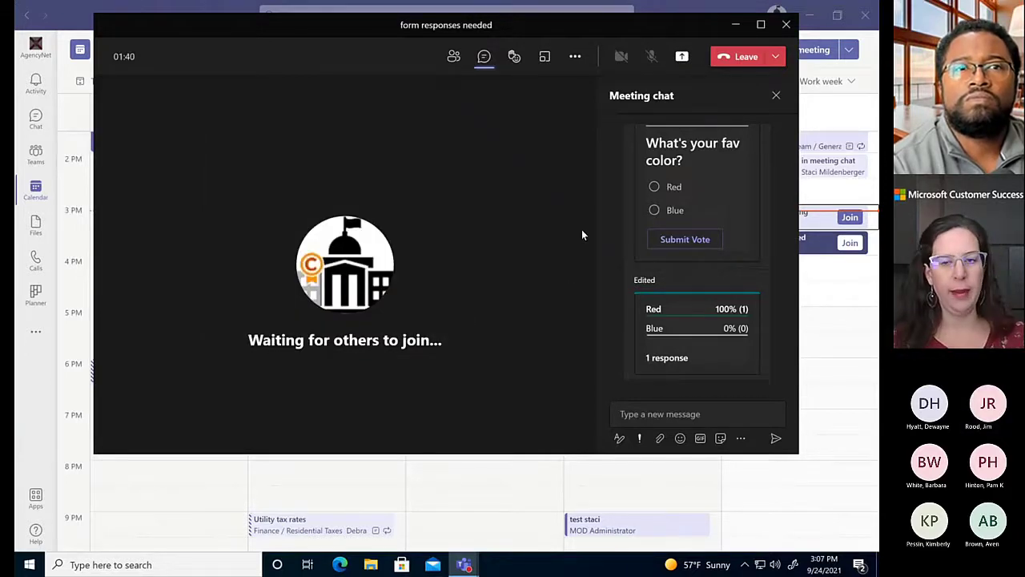
- Leave the meeting and open the full details of the Sep 24 'form responses needed' event
{"action": "left_click", "coordinate": [738, 64]}
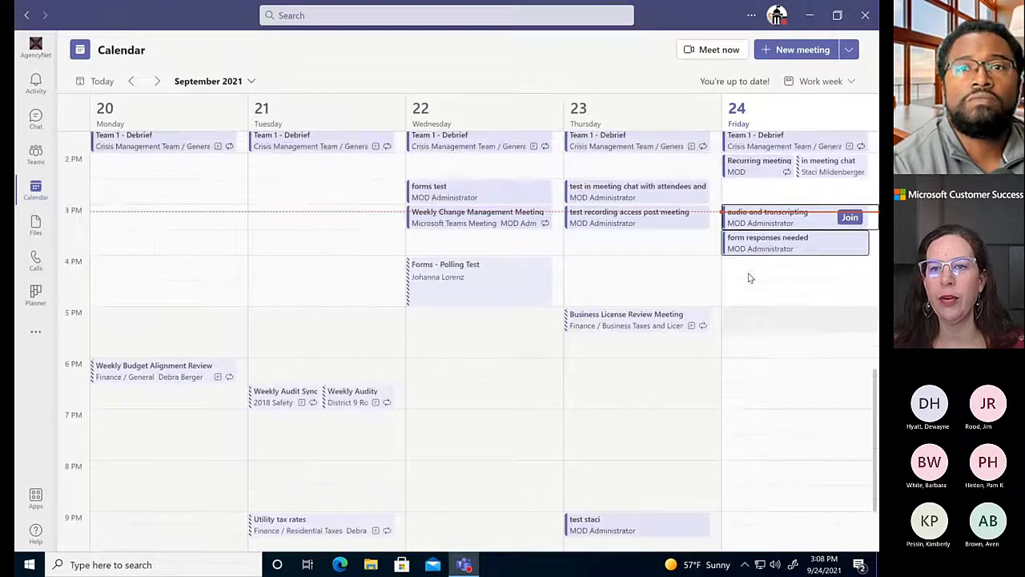
{"action": "left_click", "coordinate": [767, 244]}
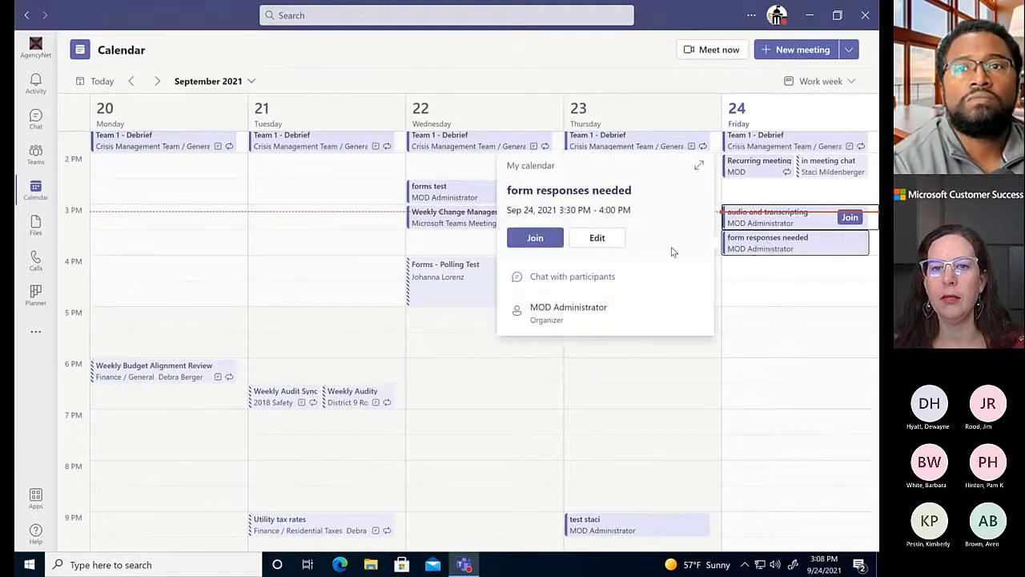
{"action": "left_click", "coordinate": [699, 166]}
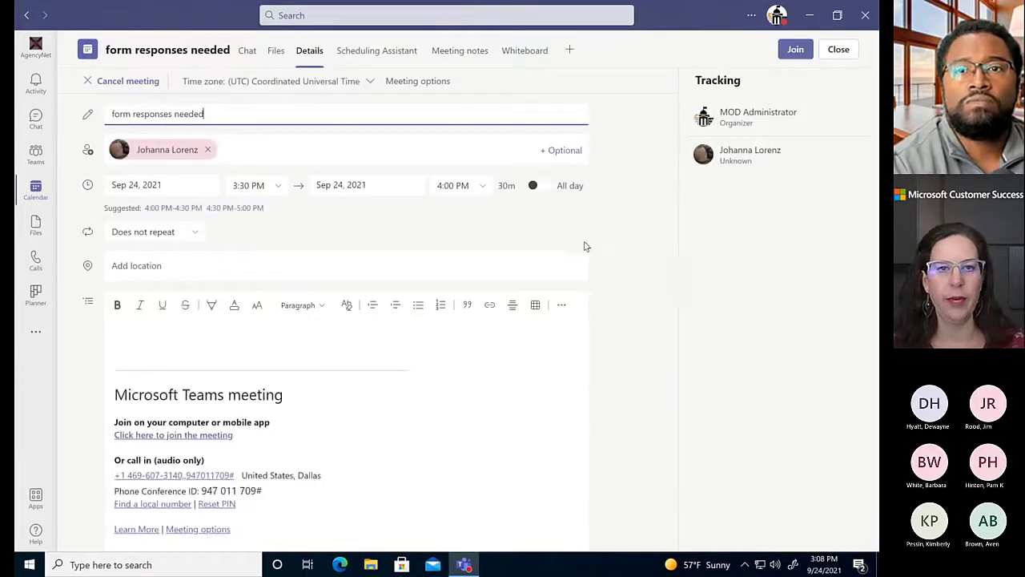
- Add a Forms tab to the 'form responses needed' meeting to show the Polls
{"action": "left_click", "coordinate": [571, 53]}
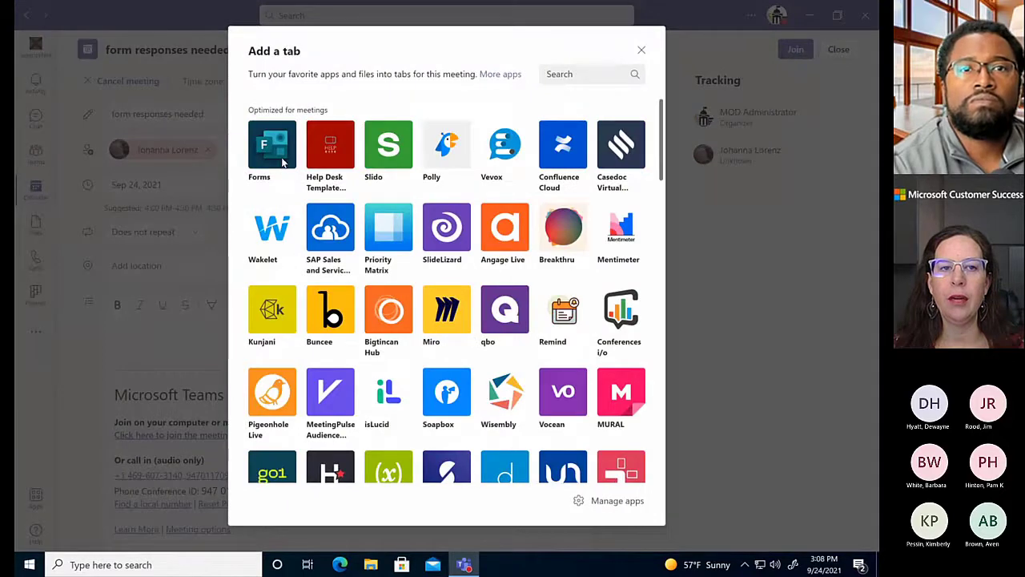
{"action": "left_click", "coordinate": [277, 152]}
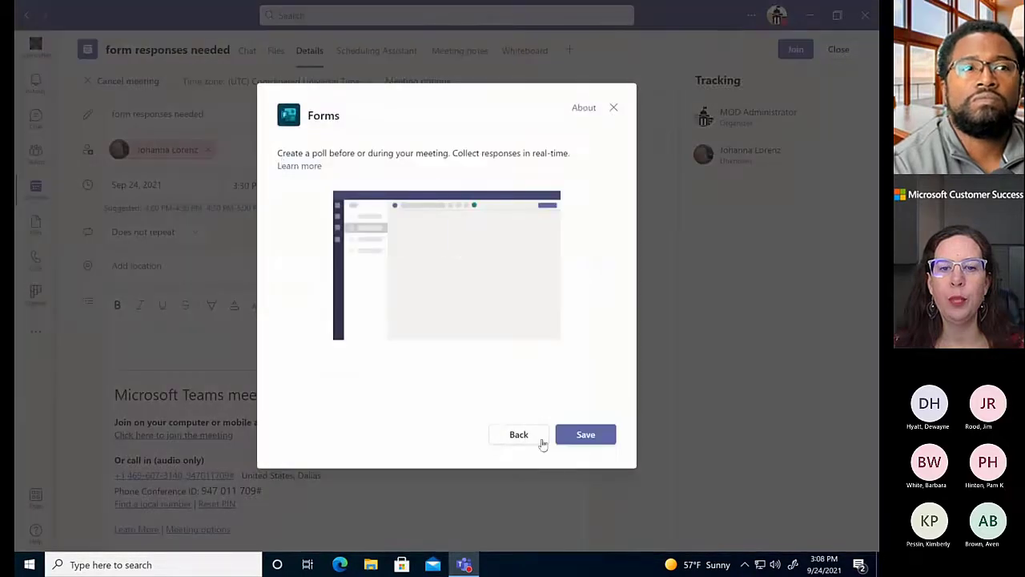
{"action": "left_click", "coordinate": [582, 443]}
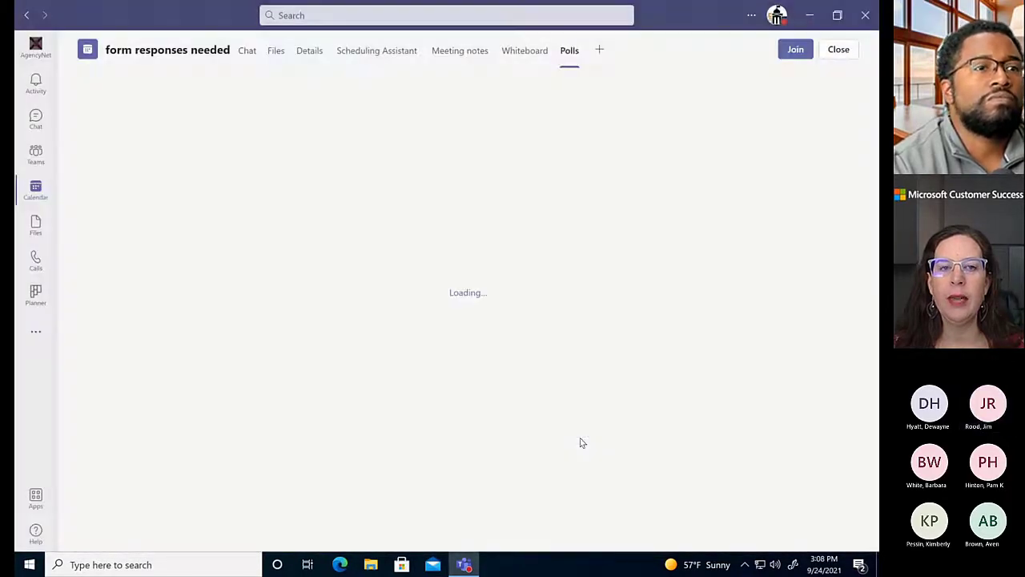